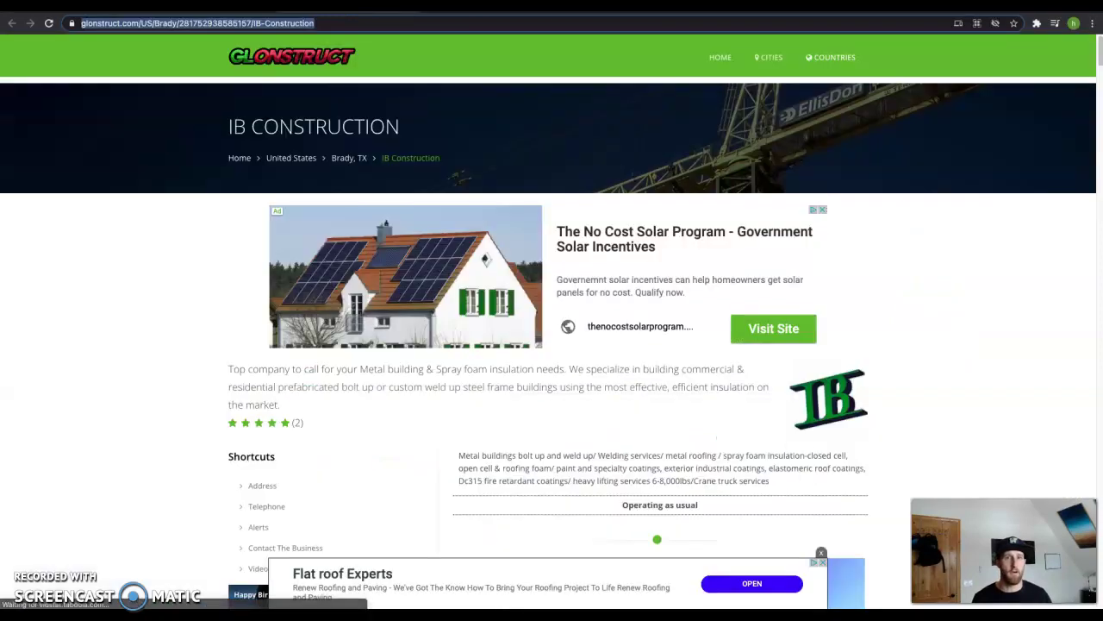
Step: Open the full SEOquake page info report for the Glonstruct listing of IB Construction
left_click(284, 23)
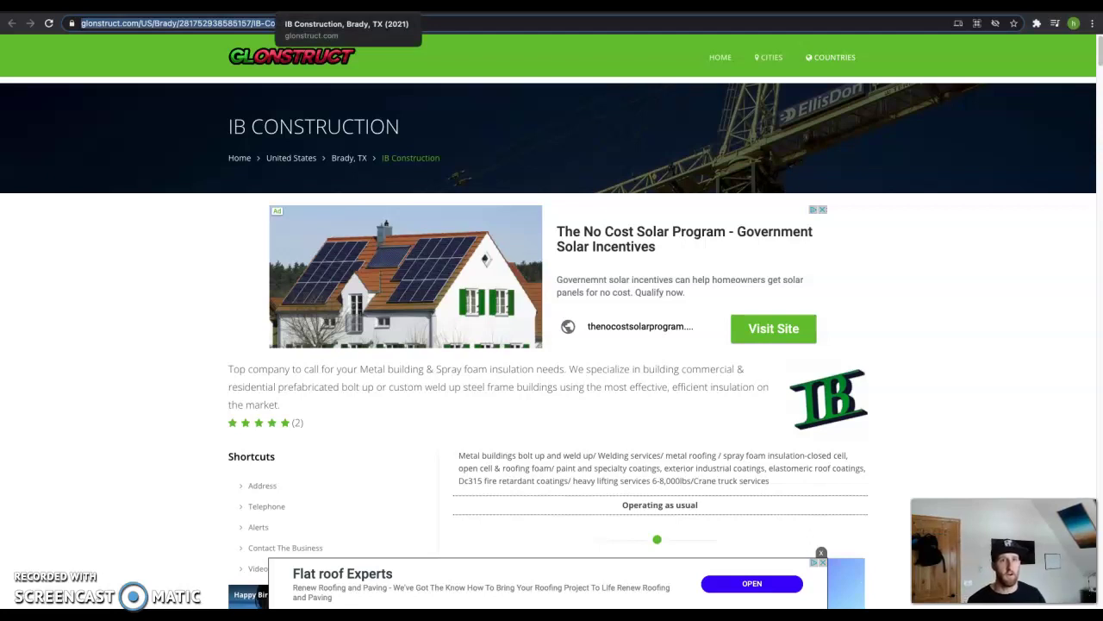
key("alt+Left")
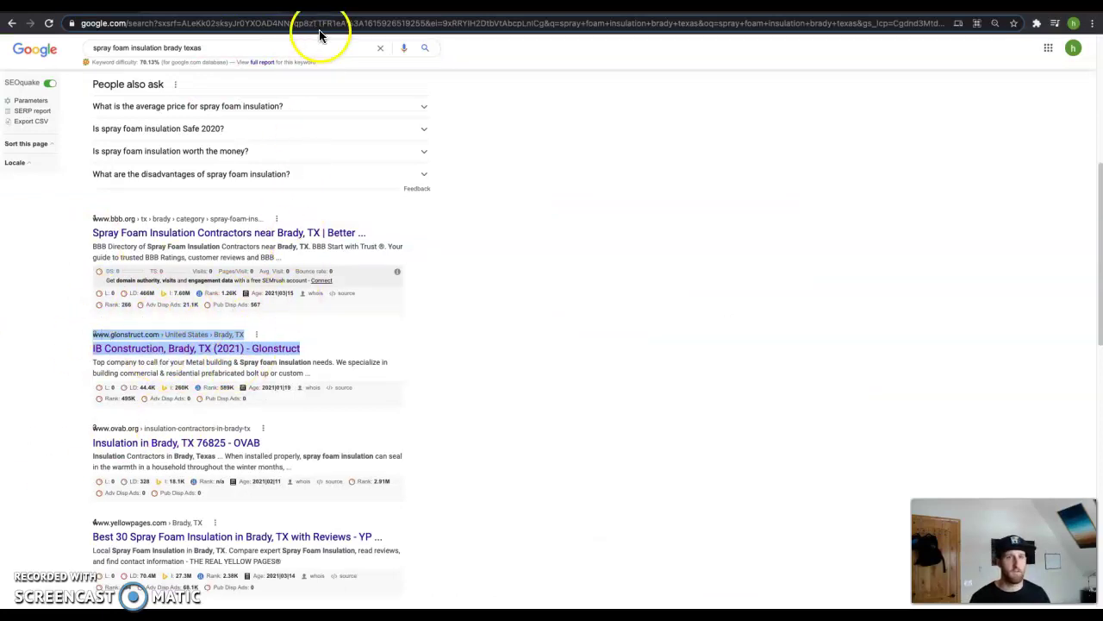
key("alt+Right")
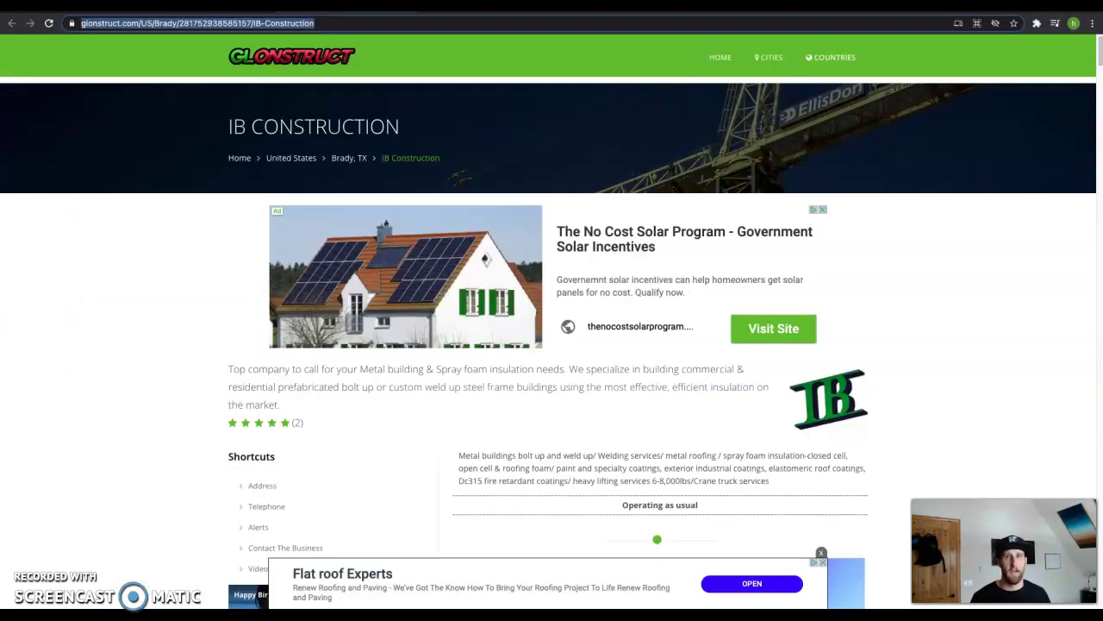
left_click(1036, 23)
left_click(948, 105)
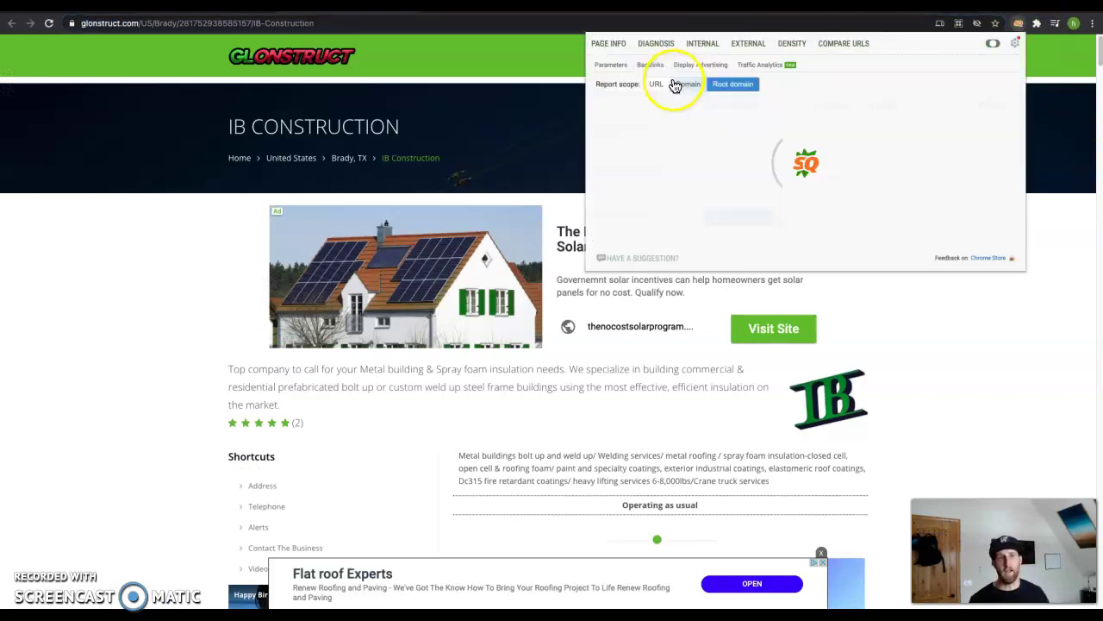
left_click(613, 45)
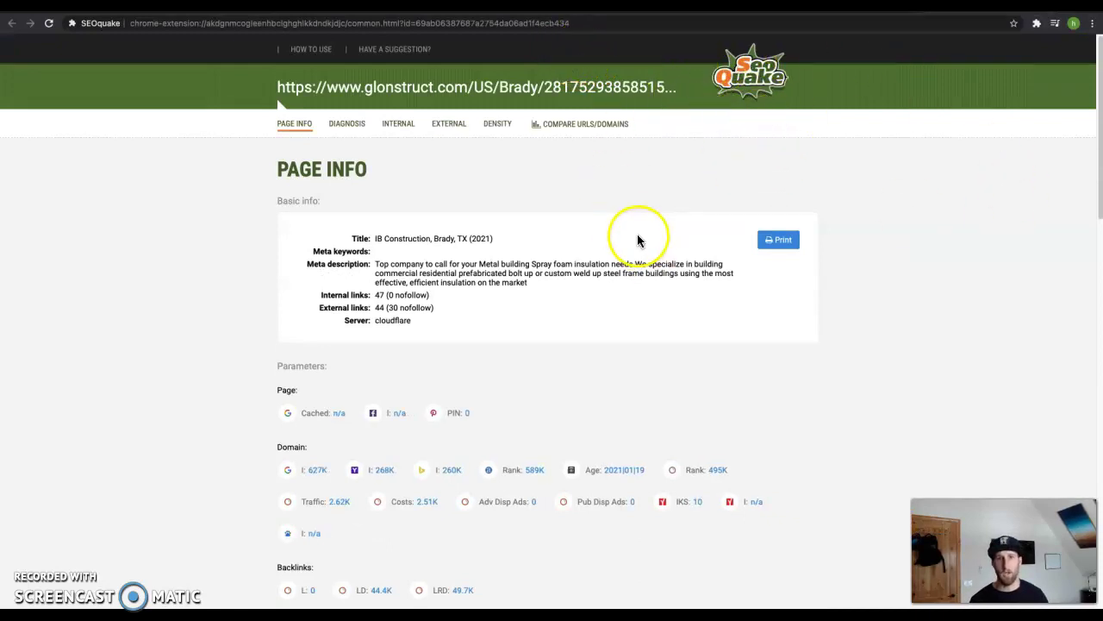
Step: Examine the report's basic info, domain parameters, backlinks and keyword density for the IB Construction page
scroll(471, 390, "down", 2)
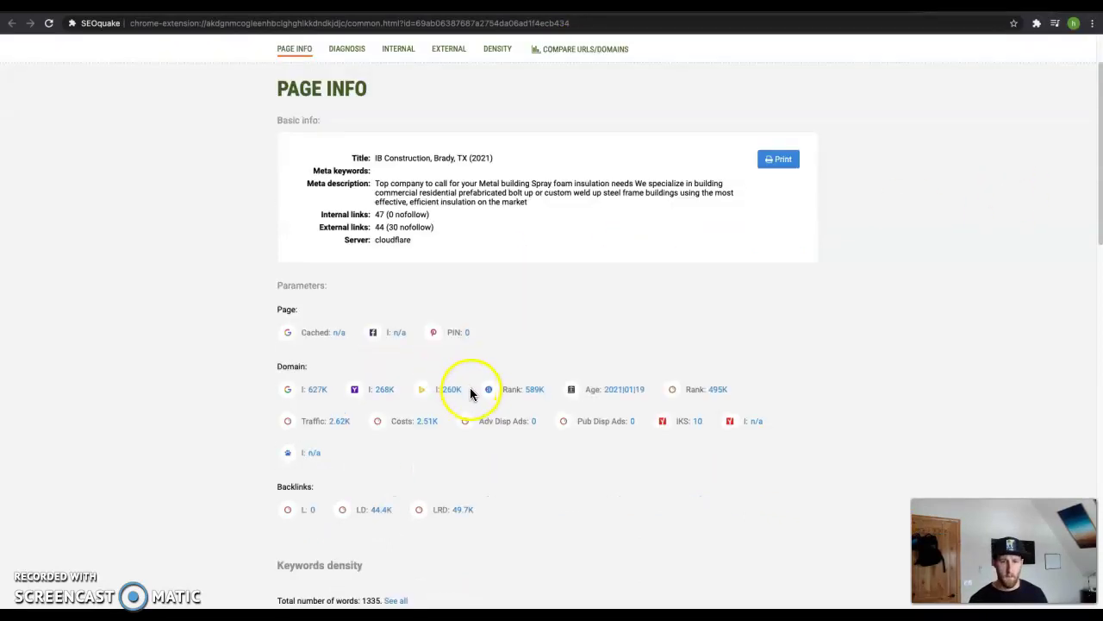
scroll(470, 392, "down", 2)
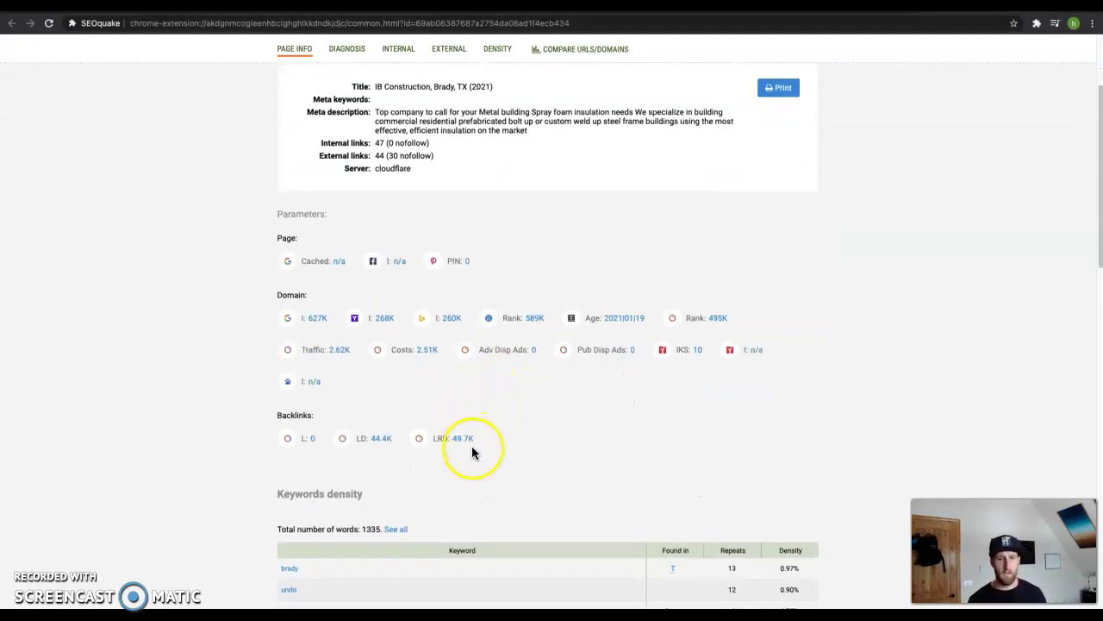
scroll(472, 452, "down", 1)
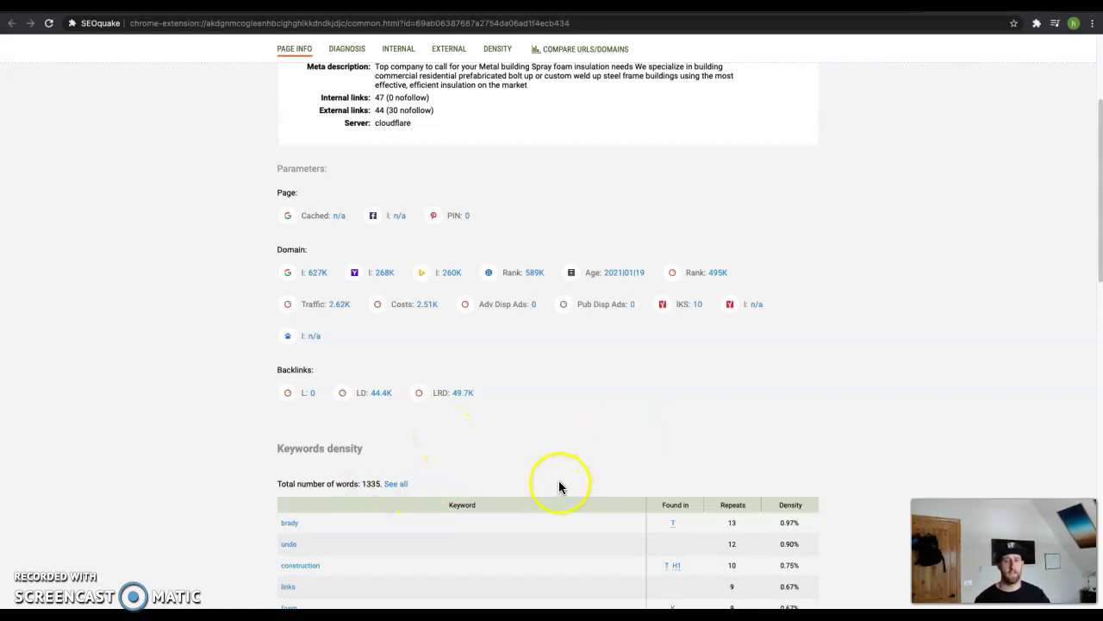
scroll(557, 487, "down", 1)
scroll(557, 481, "down", 2)
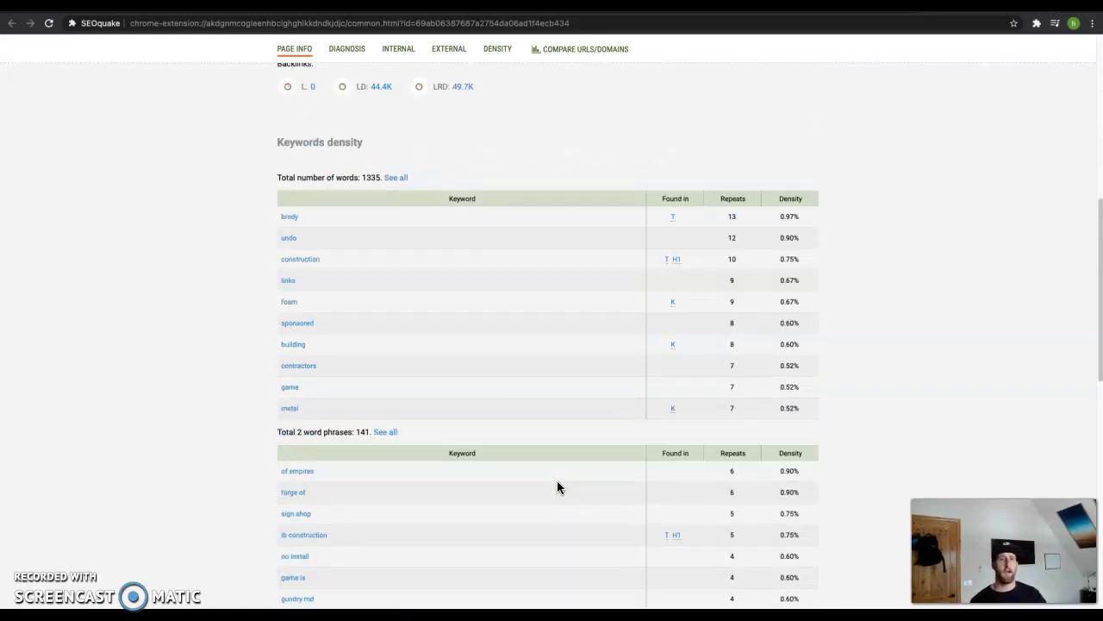
scroll(594, 436, "down", 2)
scroll(552, 388, "up", 8)
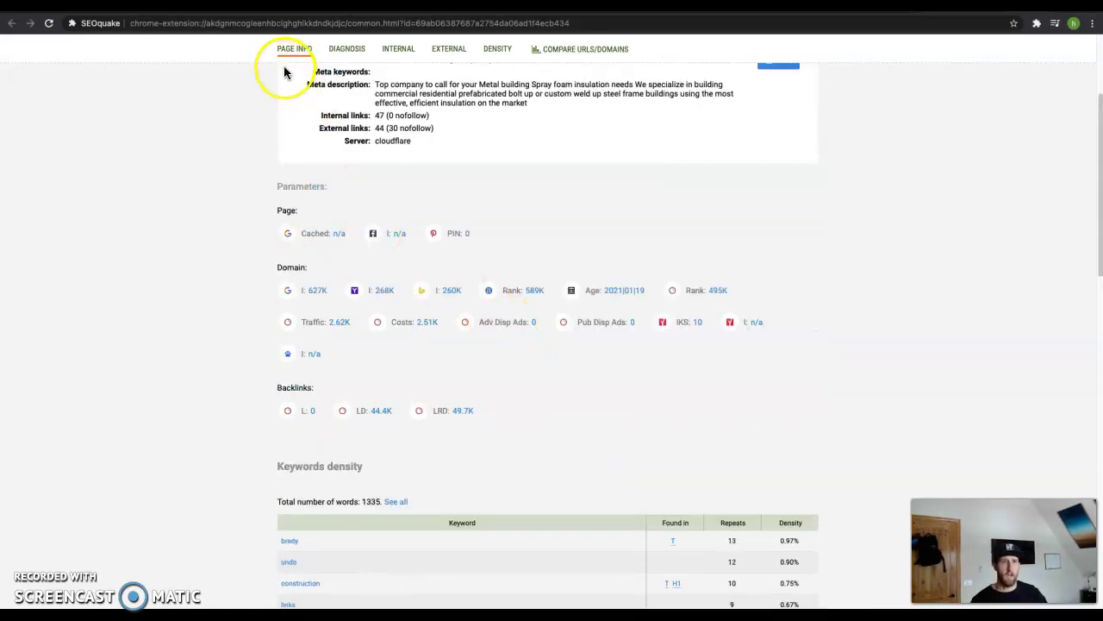
Step: Return to the Google results for "spray foam insulation brady texas" and review the local map listings and the organic results beneath them
key("ctrl+w")
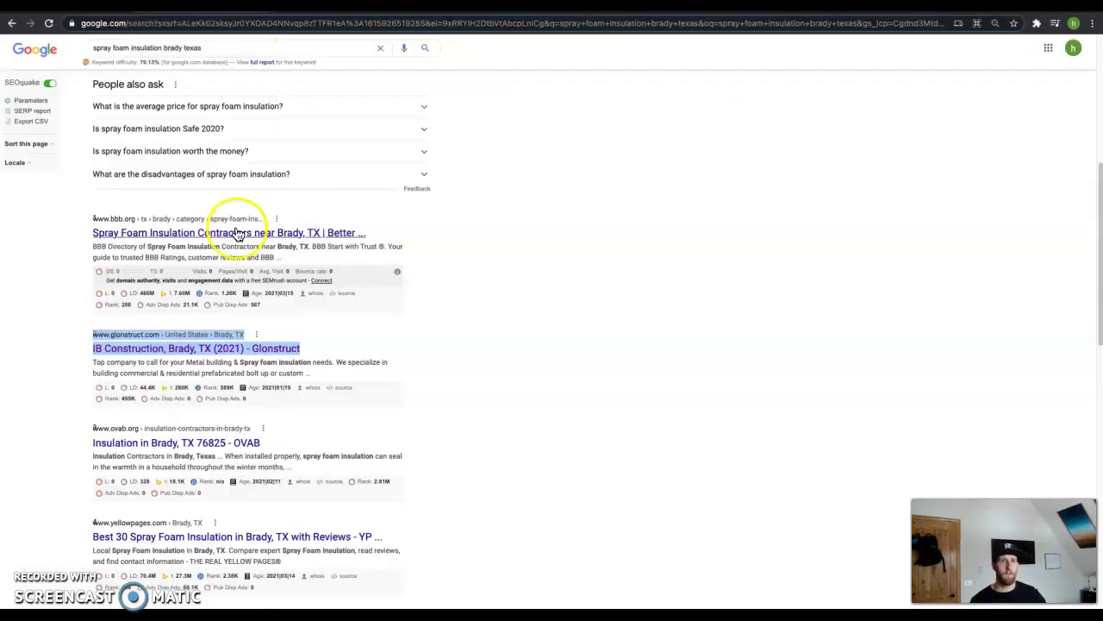
scroll(345, 319, "up", 4)
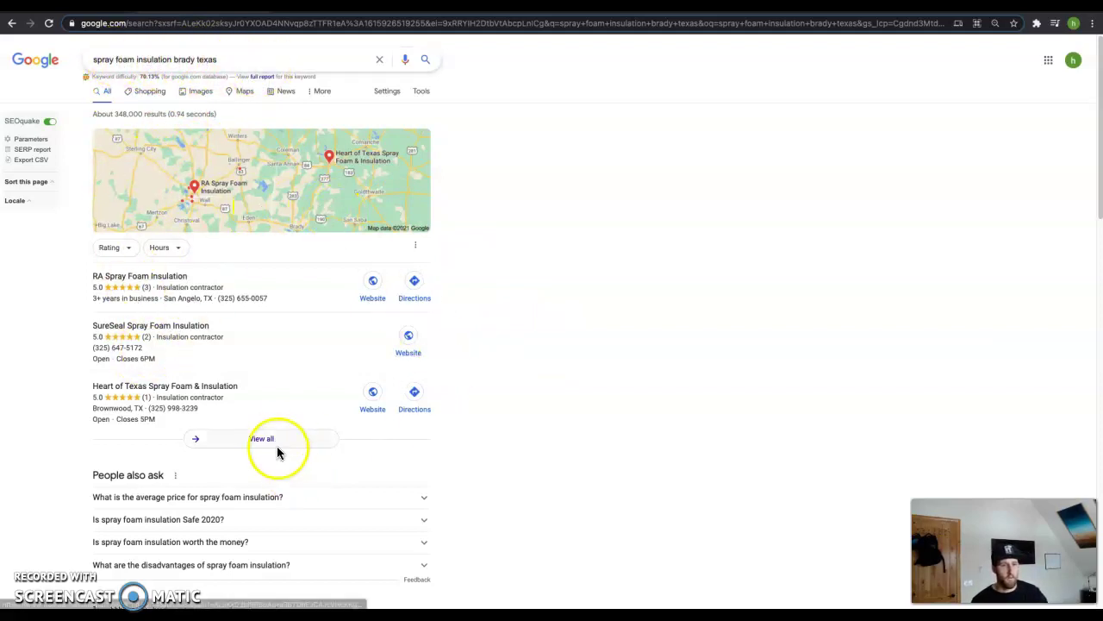
scroll(279, 448, "down", 2)
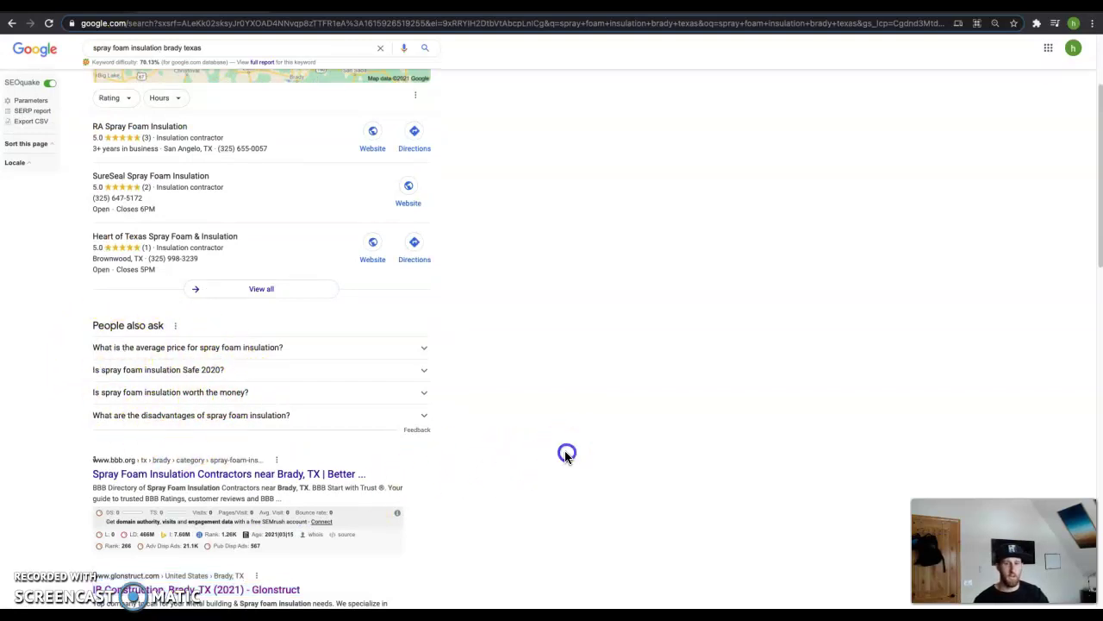
scroll(603, 371, "up", 2)
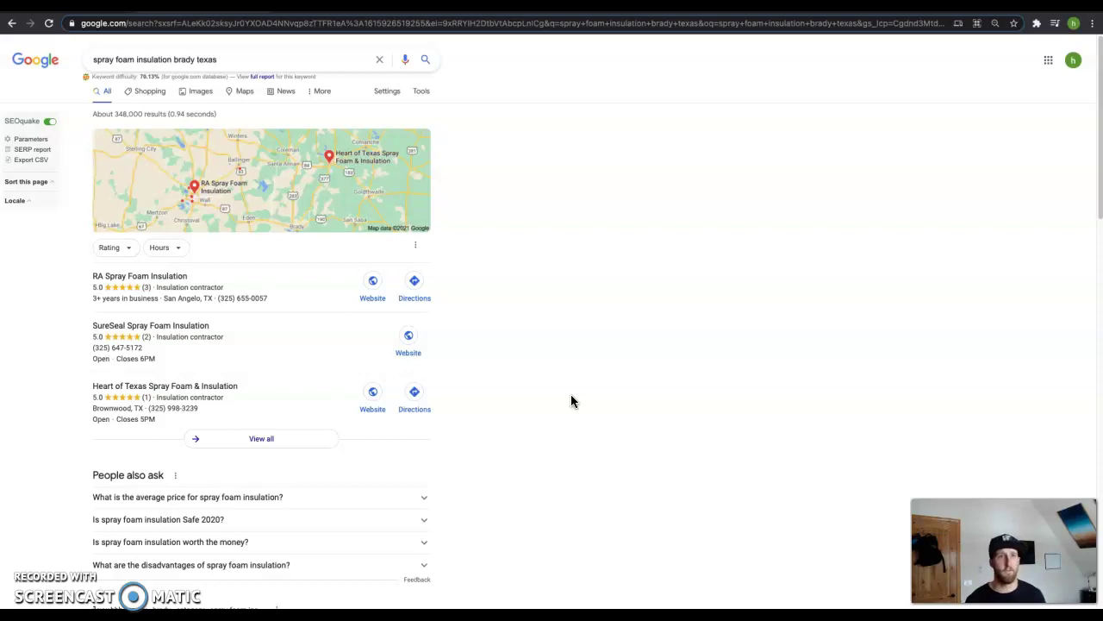
left_click(365, 278)
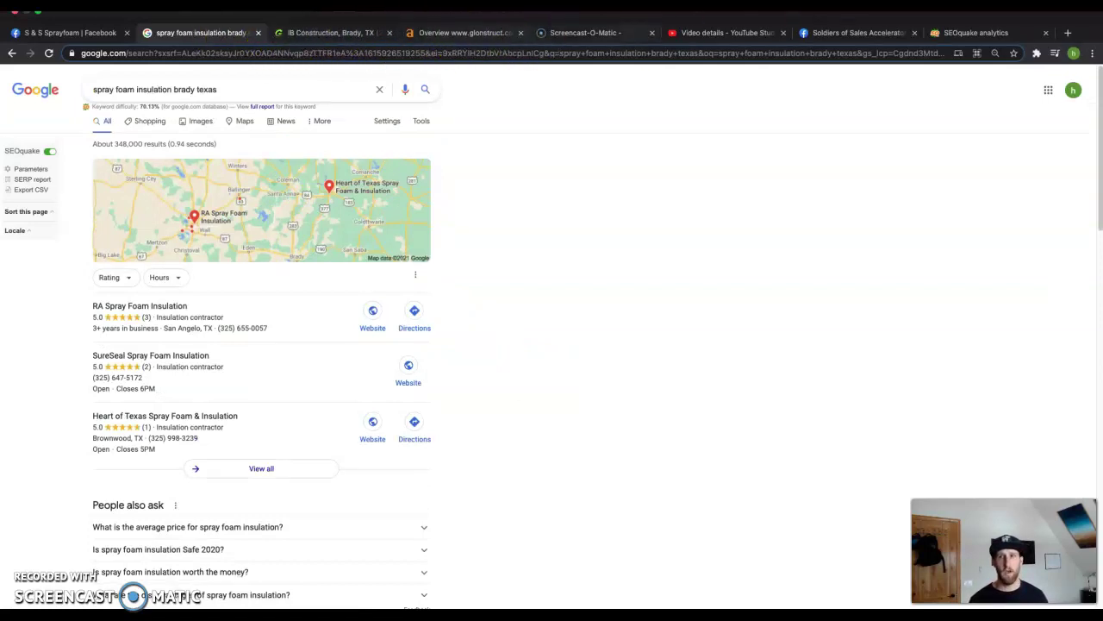
Step: Reopen the SEOquake report and examine its keyword density tables for single words, two-word and three-word phrases
left_click(983, 31)
scroll(709, 320, "down", 2)
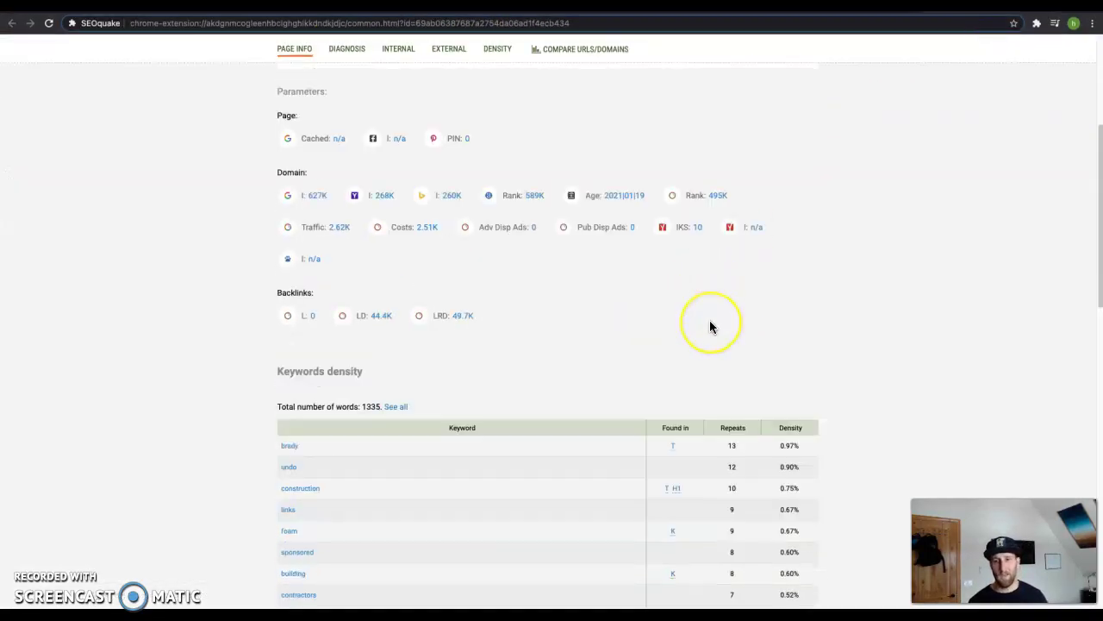
scroll(710, 326, "down", 3)
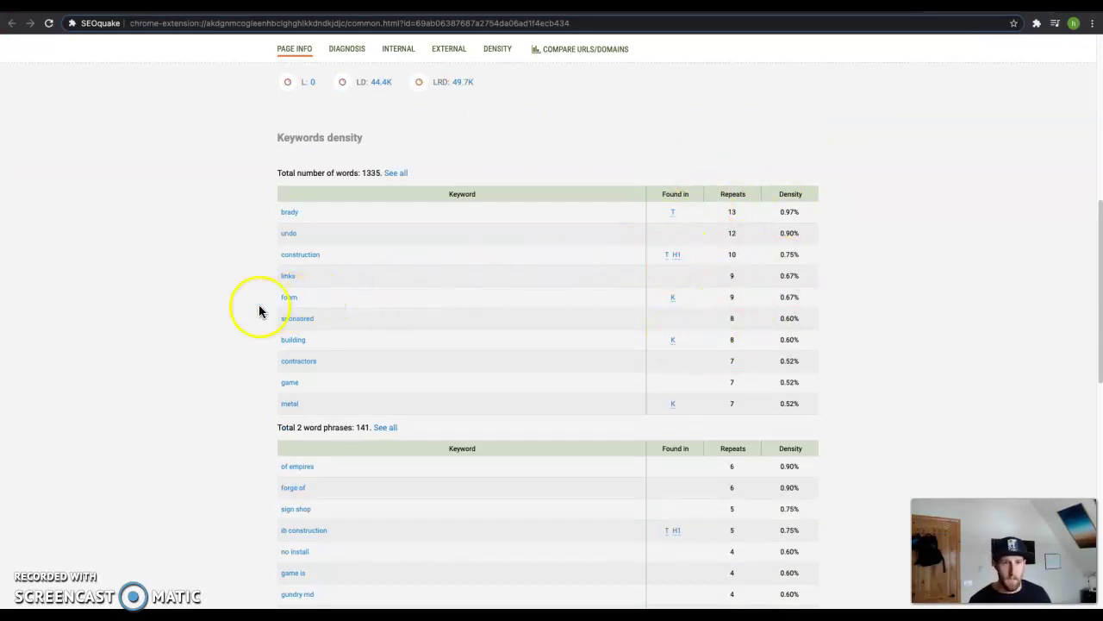
scroll(377, 450, "down", 1)
scroll(377, 453, "down", 2)
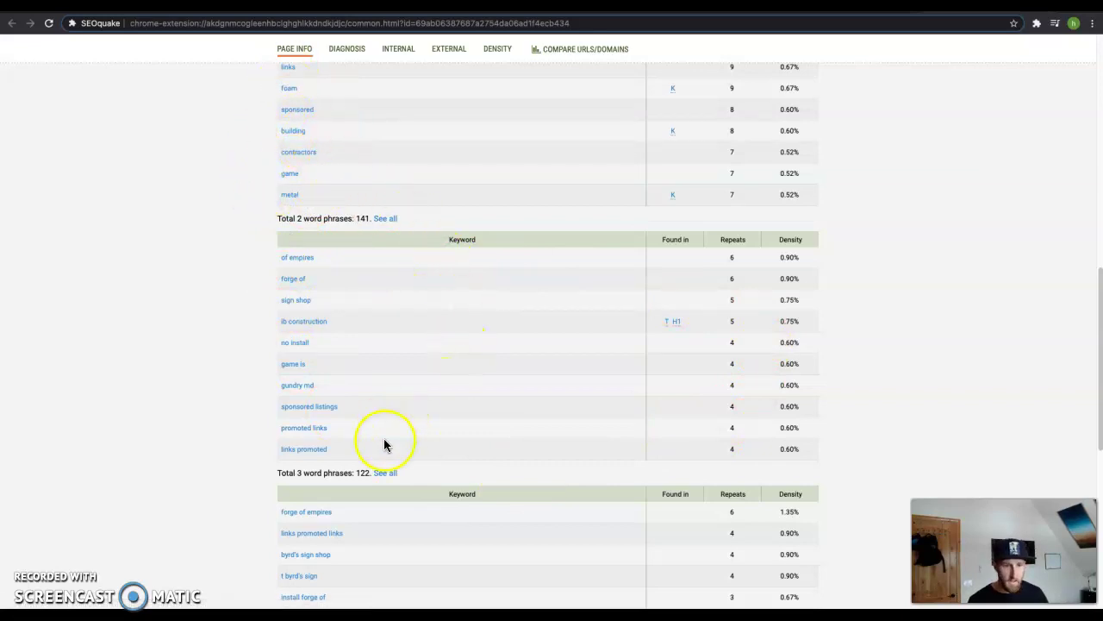
scroll(384, 445, "down", 1)
scroll(384, 446, "down", 2)
scroll(525, 381, "up", 15)
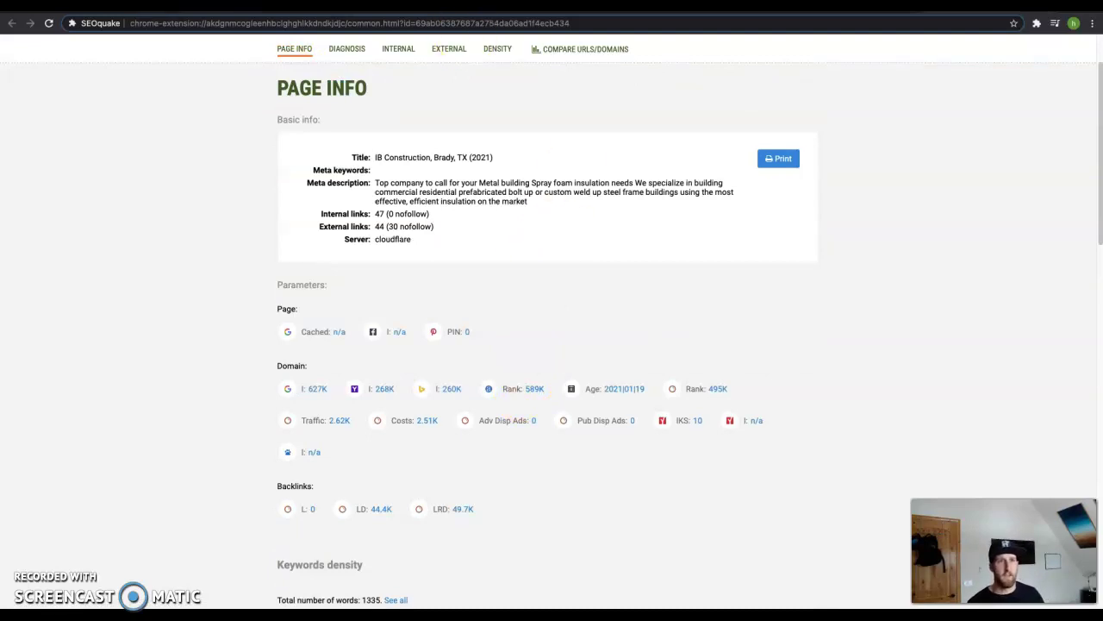
Step: Switch back to the Google results and look over the map listings and the organic competitors below
left_click(198, 6)
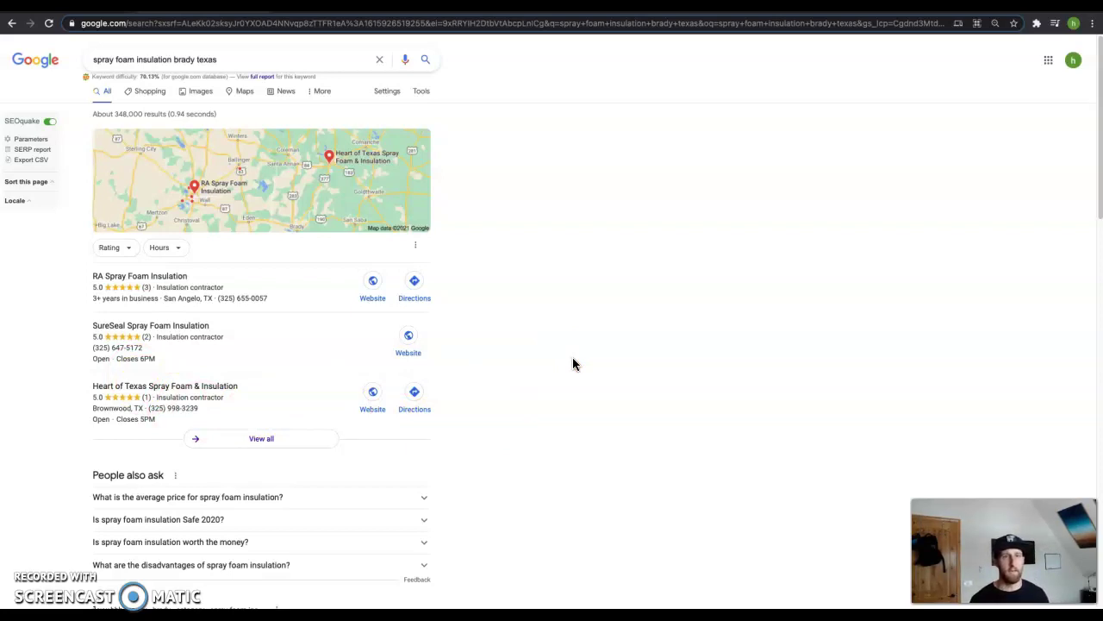
left_click(22, 586)
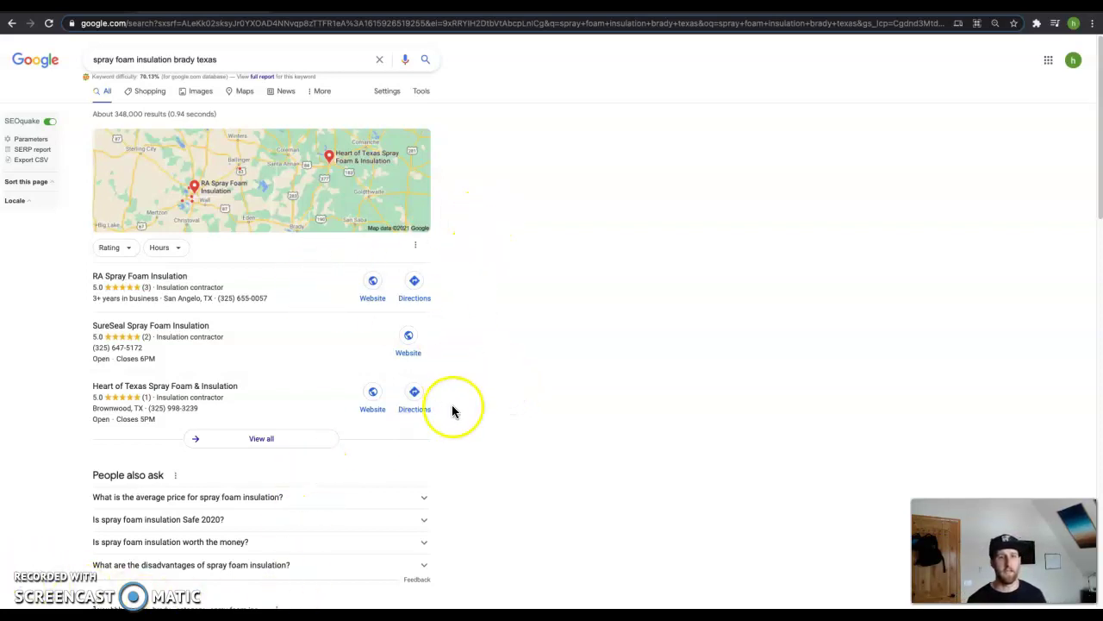
scroll(431, 414, "down", 2)
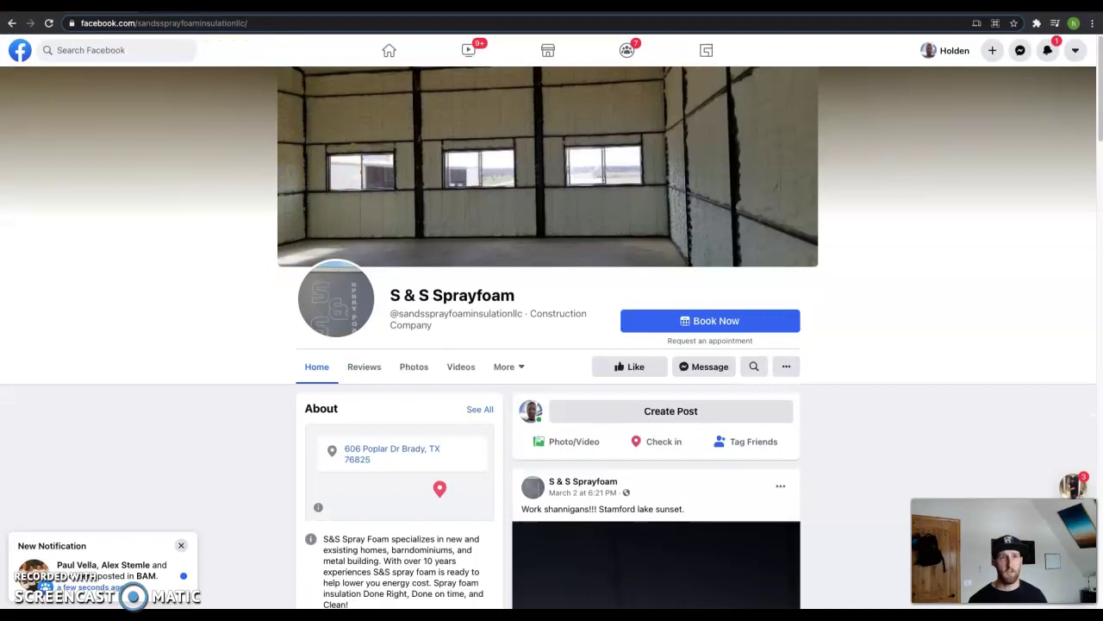
Step: Review the Google search results again and return to the S & S Sprayfoam Facebook page
left_click(203, 7)
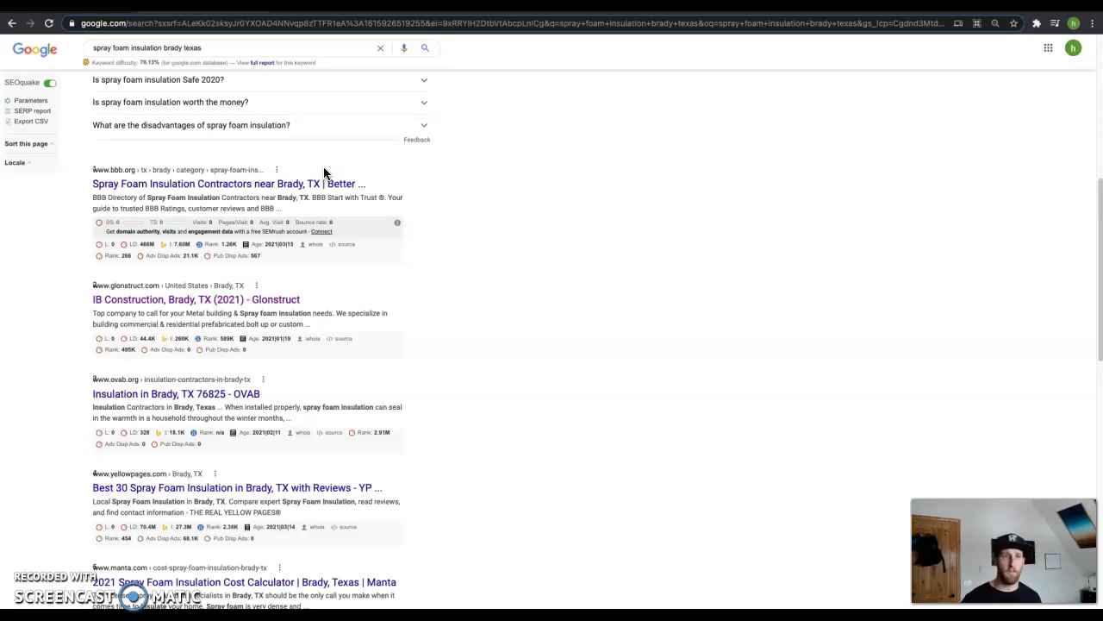
scroll(327, 207, "up", 5)
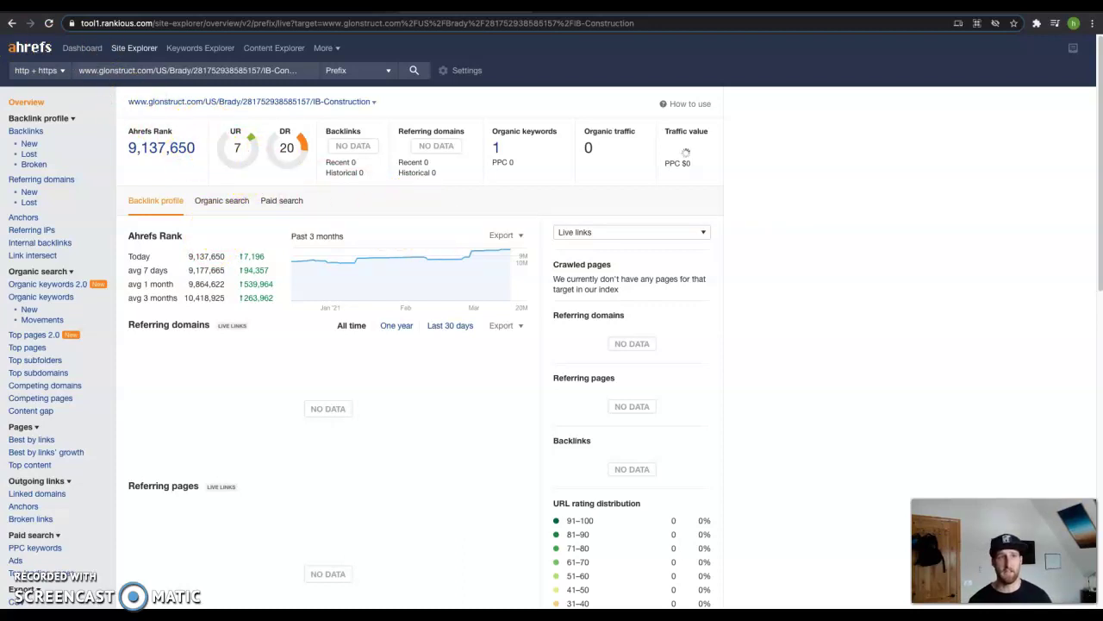
key("ctrl+Tab")
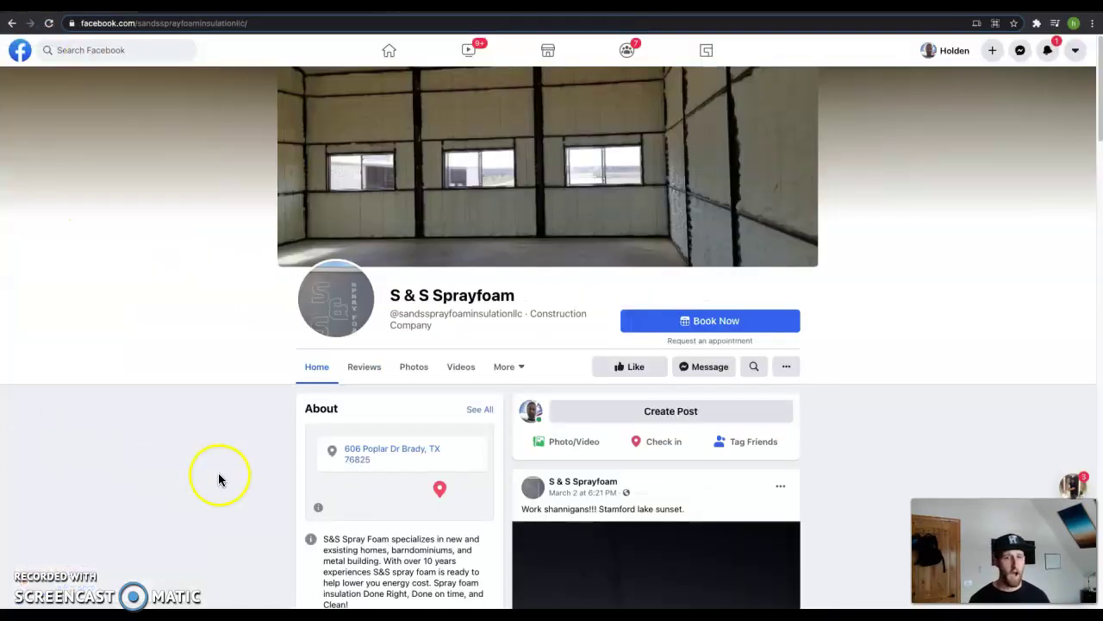